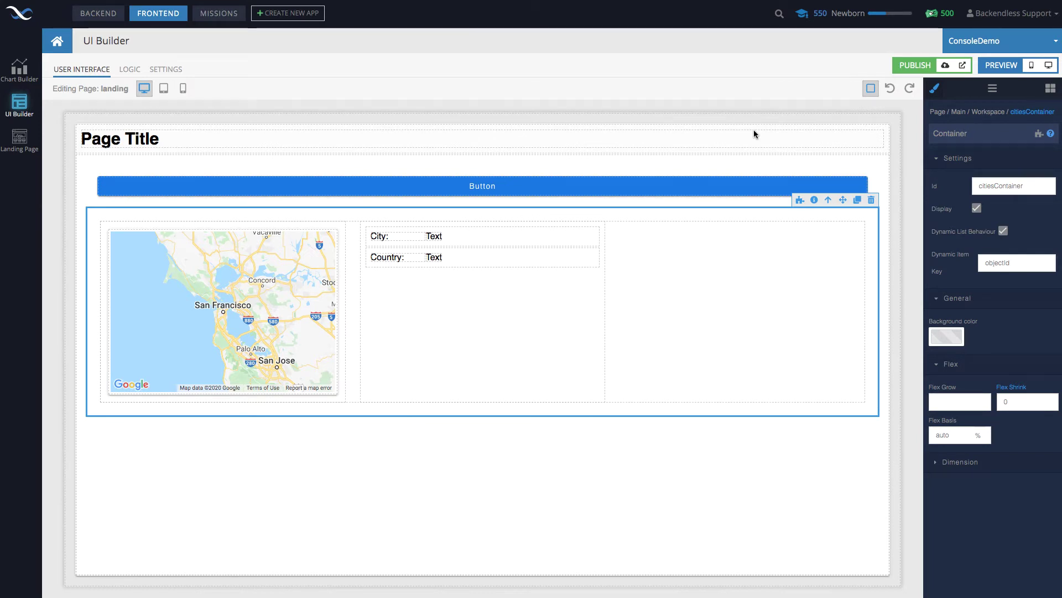
- Review Button1's On Click logic loading worldcities records, page size 10, into Page Data cities
click(725, 188)
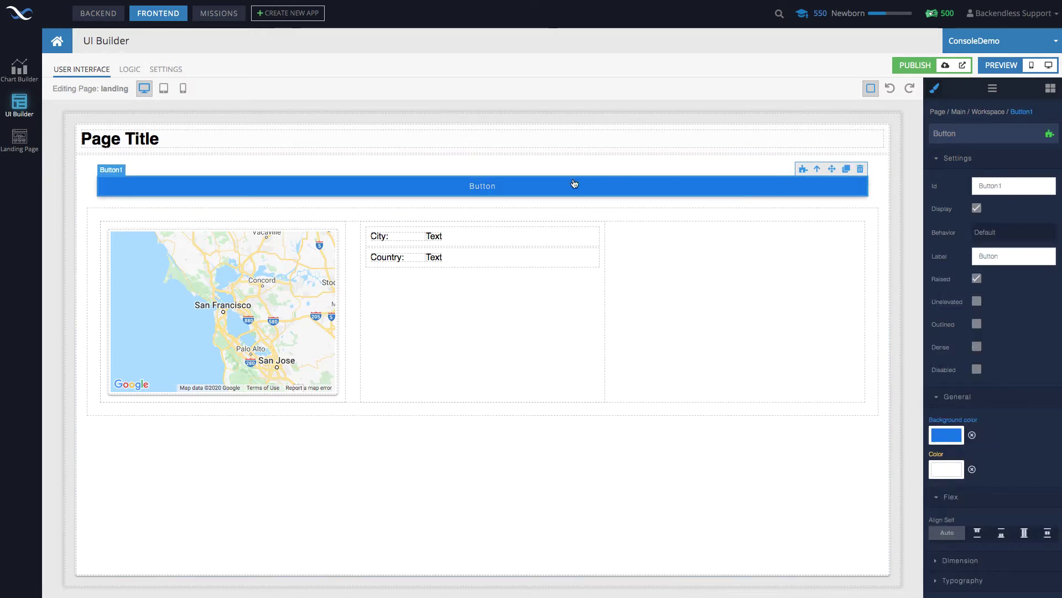
click(800, 170)
click(873, 369)
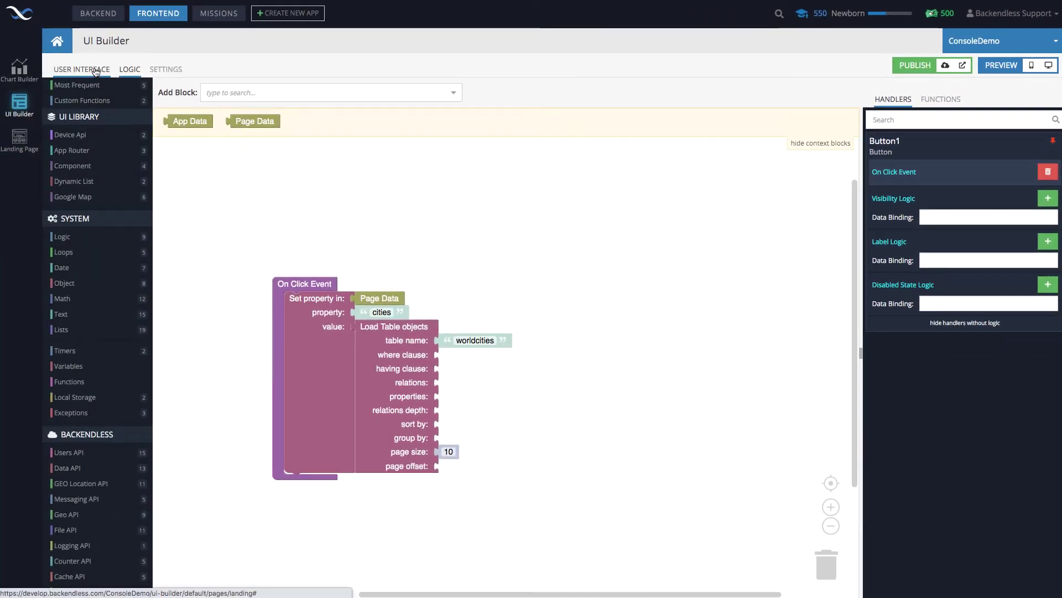
click(82, 69)
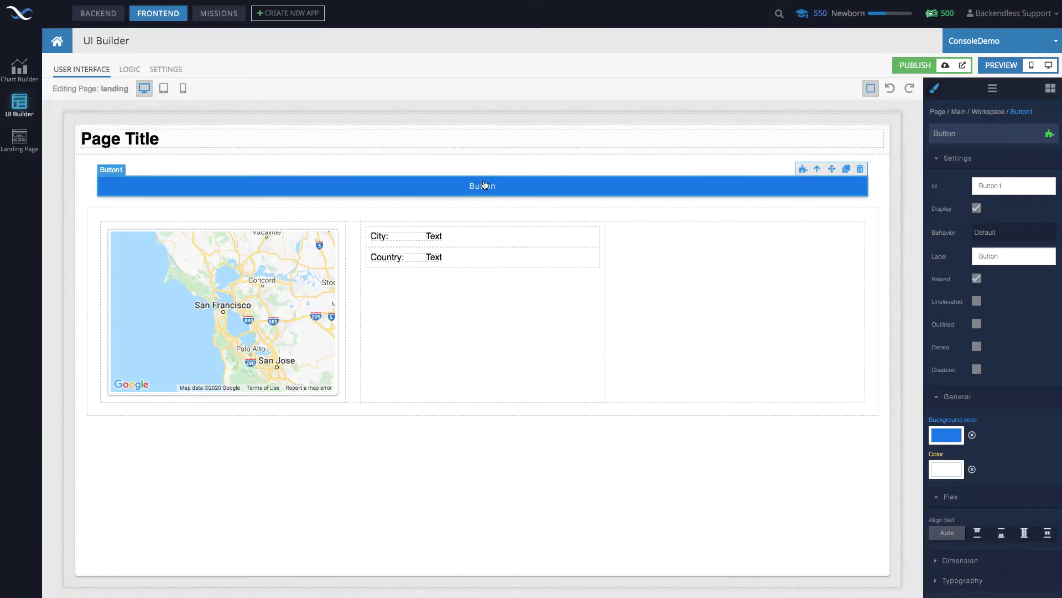
click(570, 213)
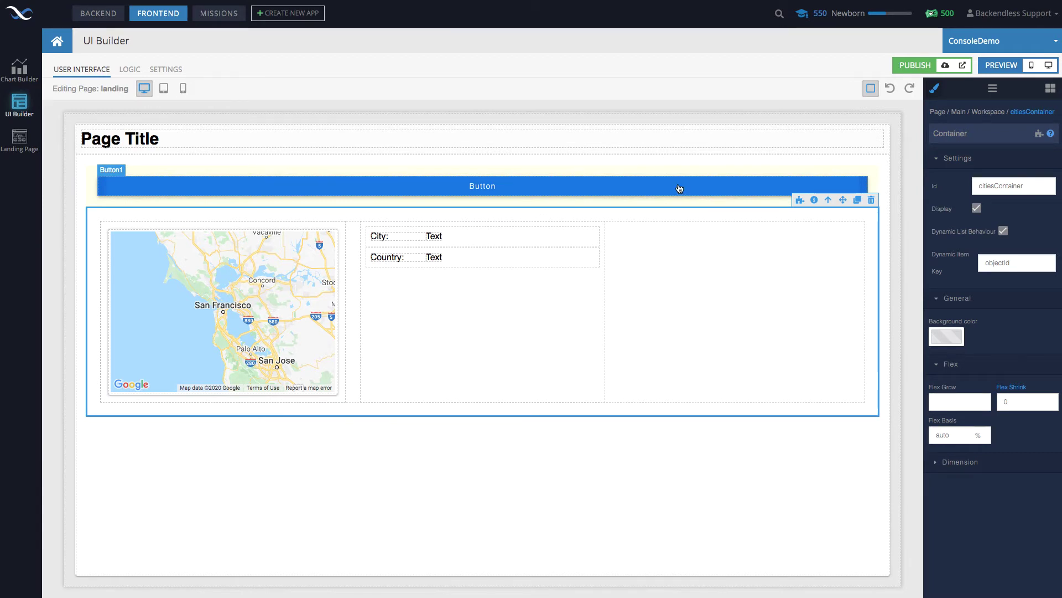
click(694, 188)
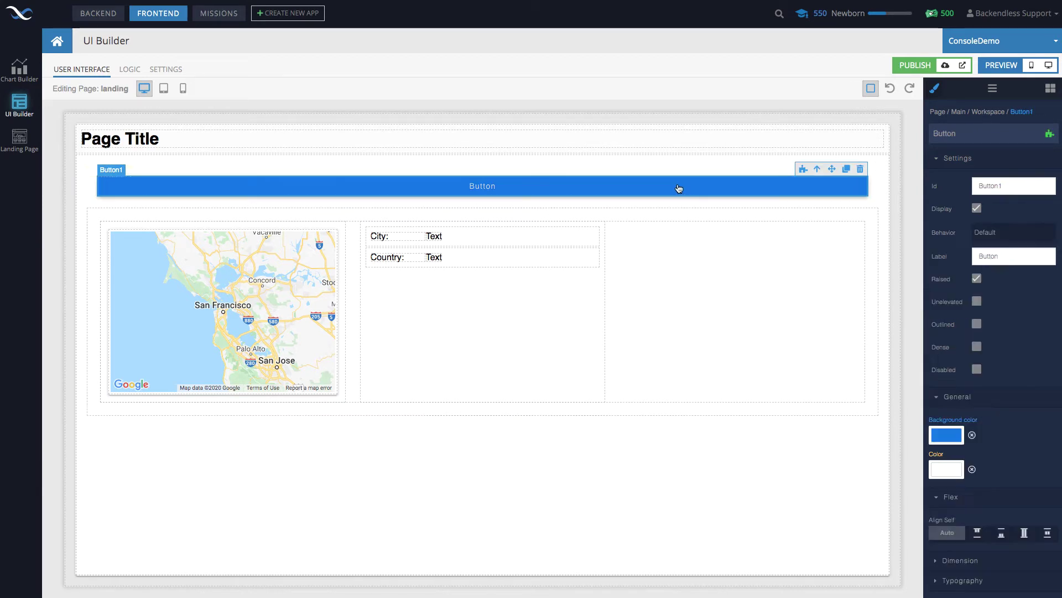
click(803, 168)
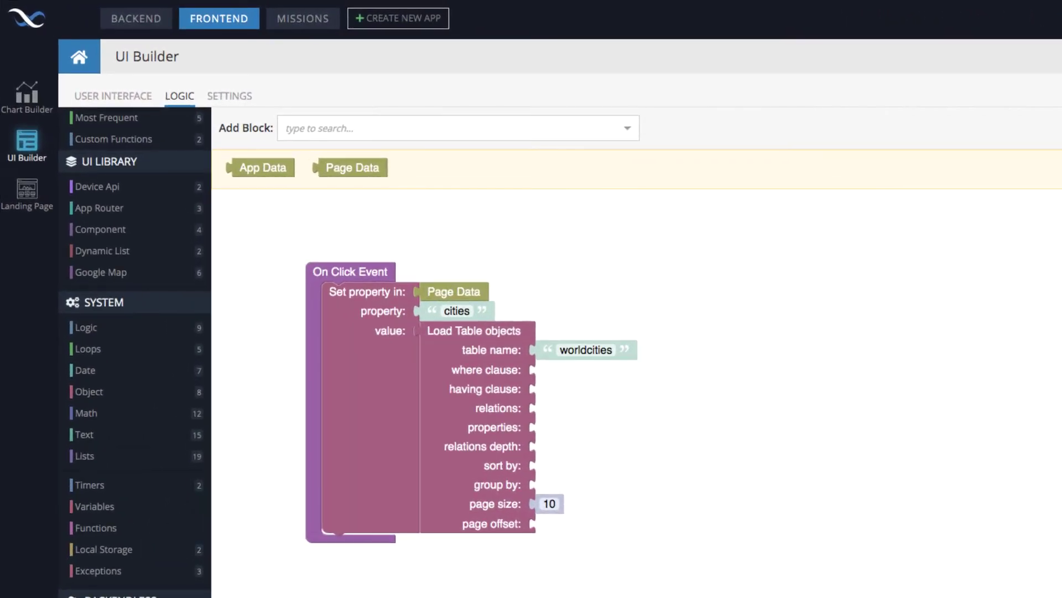
- Check the worldcities table name in the Load Table objects block, then return to the layout
click(455, 395)
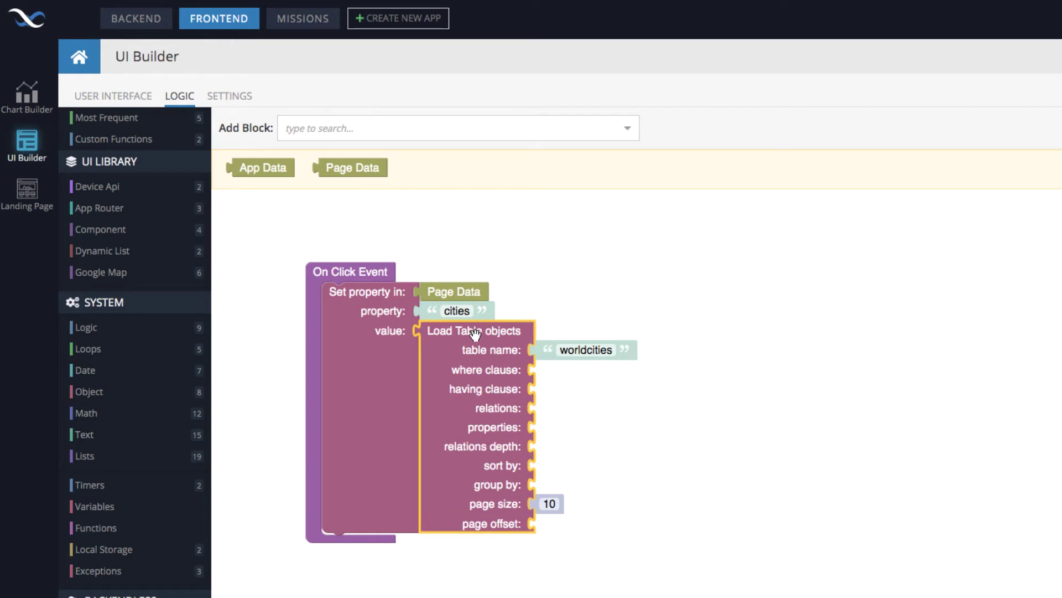
click(570, 357)
click(496, 369)
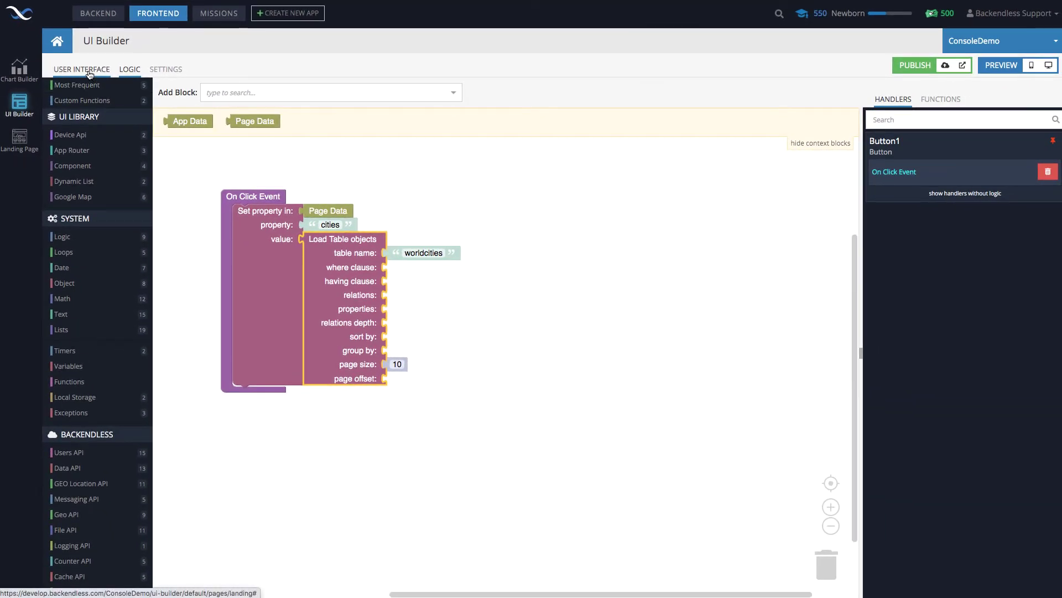
click(82, 68)
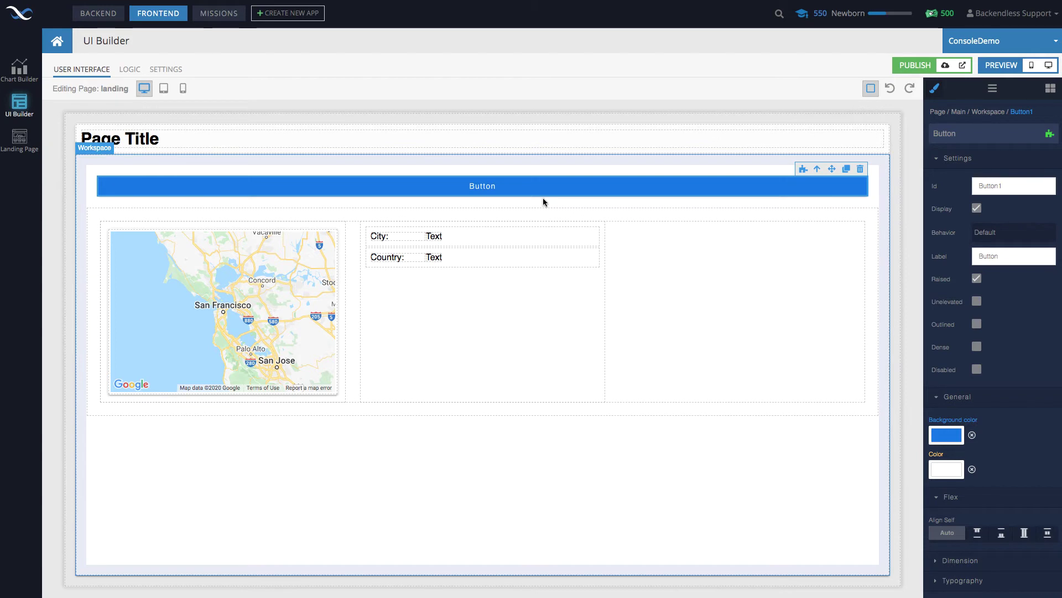
- Show citiesContainer's handlers, with its dynamic items bound to cities
click(618, 214)
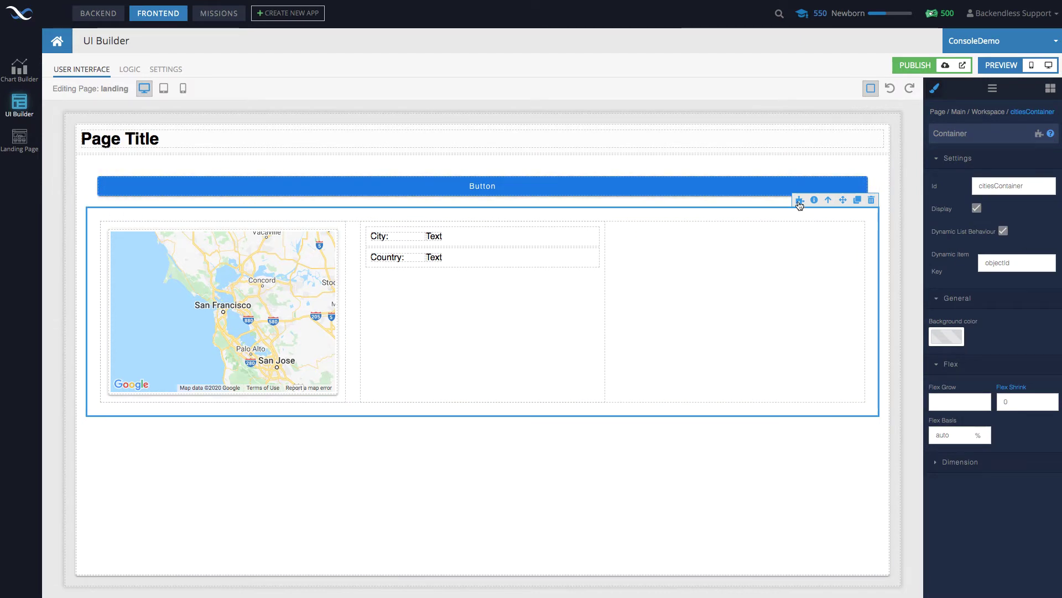
click(800, 202)
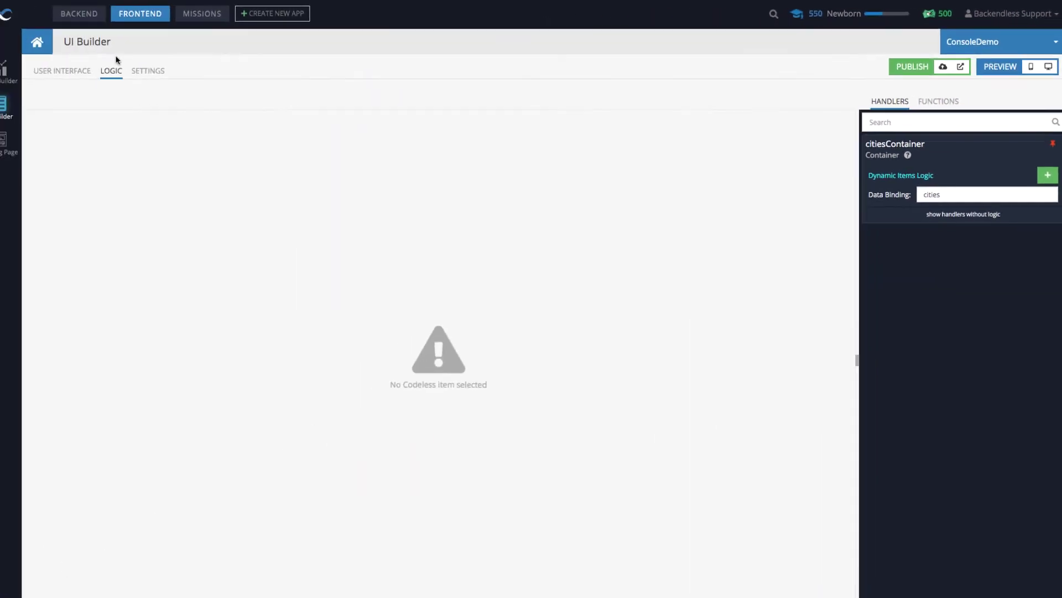
- Switch between the page layout and citiesContainer's logic, ending on the layout
click(81, 70)
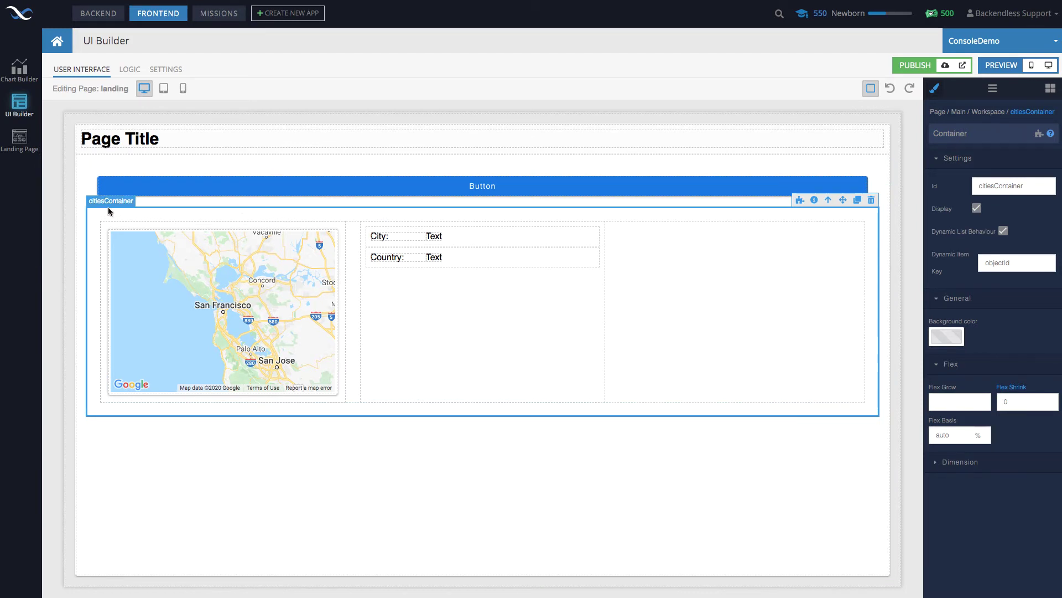
click(800, 199)
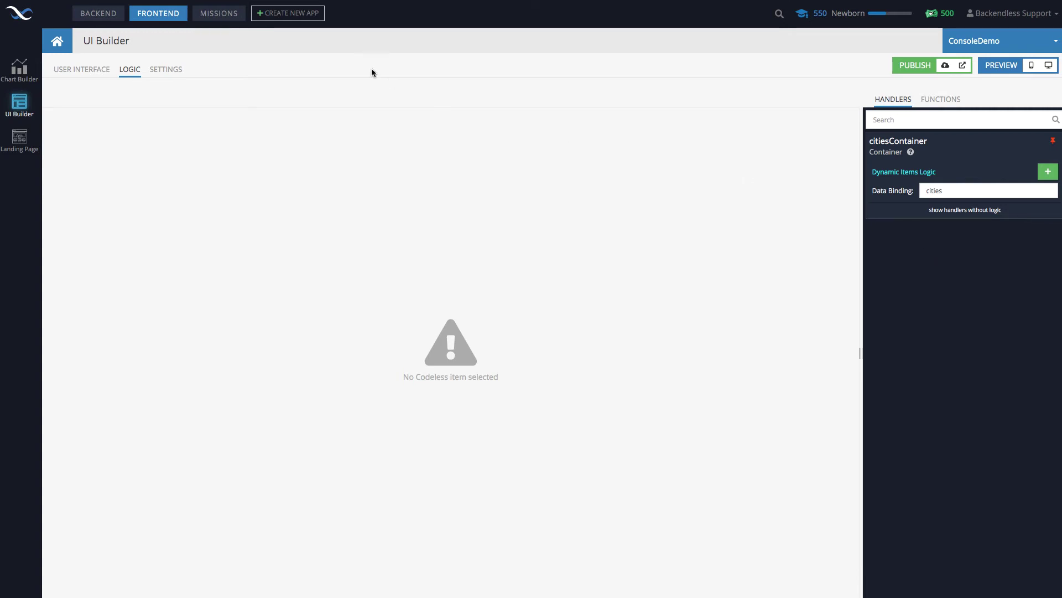
click(86, 74)
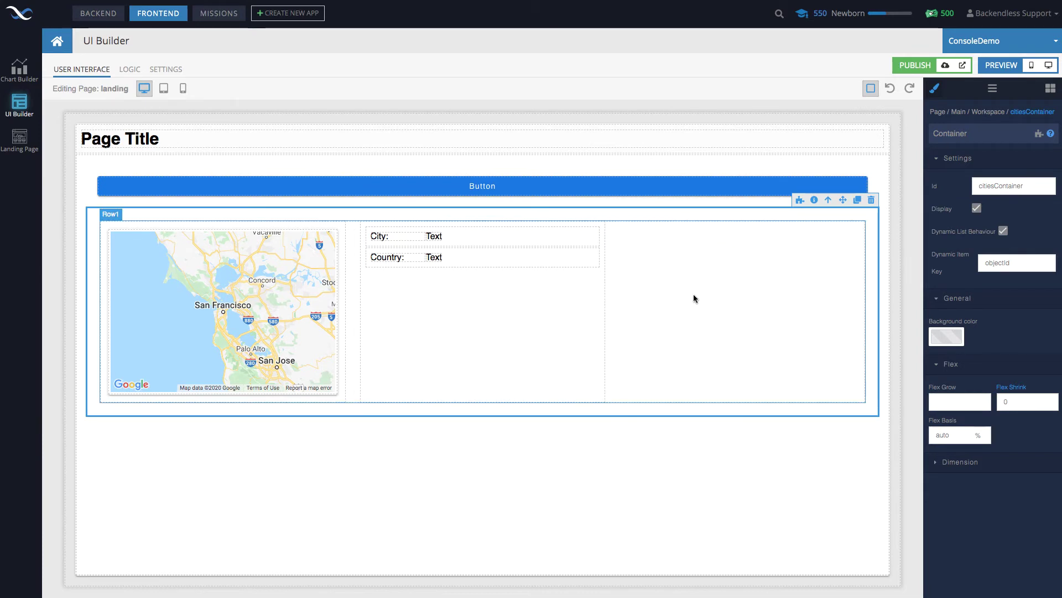
- Show the City text (Text2) handlers, with its content bound to the city field
click(434, 238)
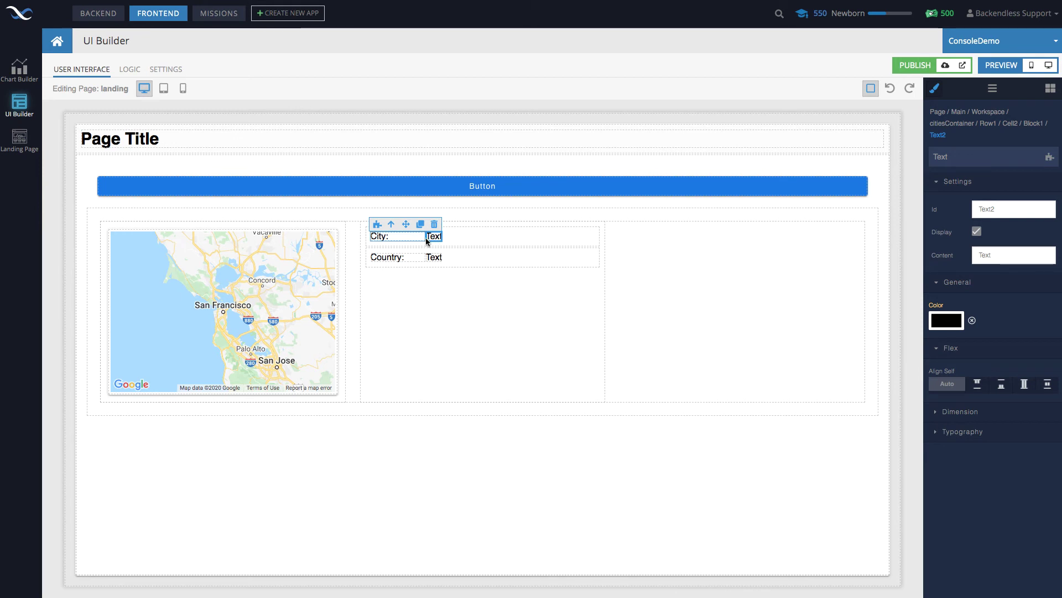
click(377, 224)
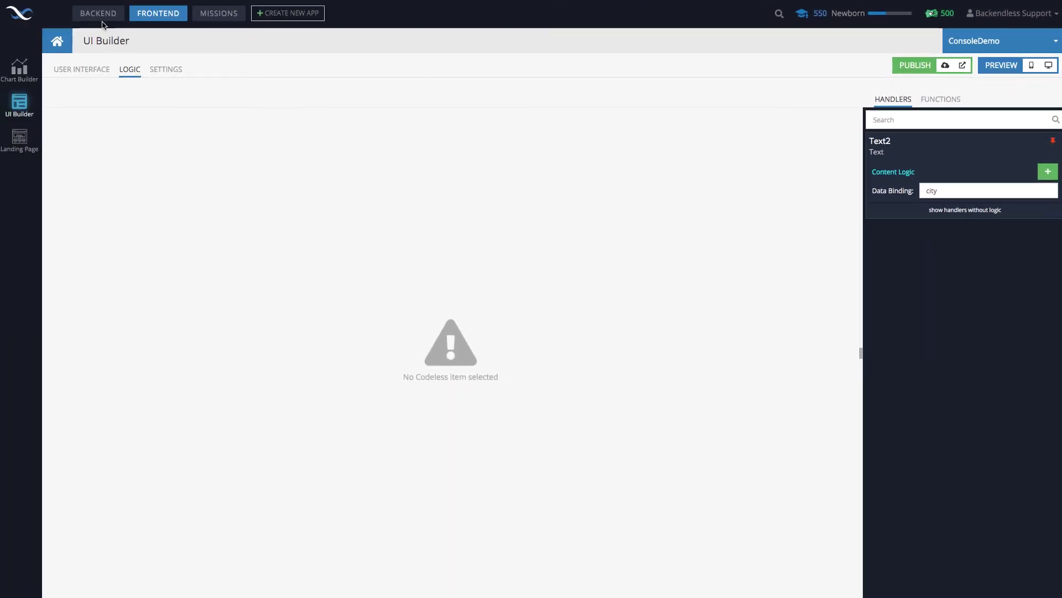
- Go to the Backend data tables to browse the worldcities table
click(98, 14)
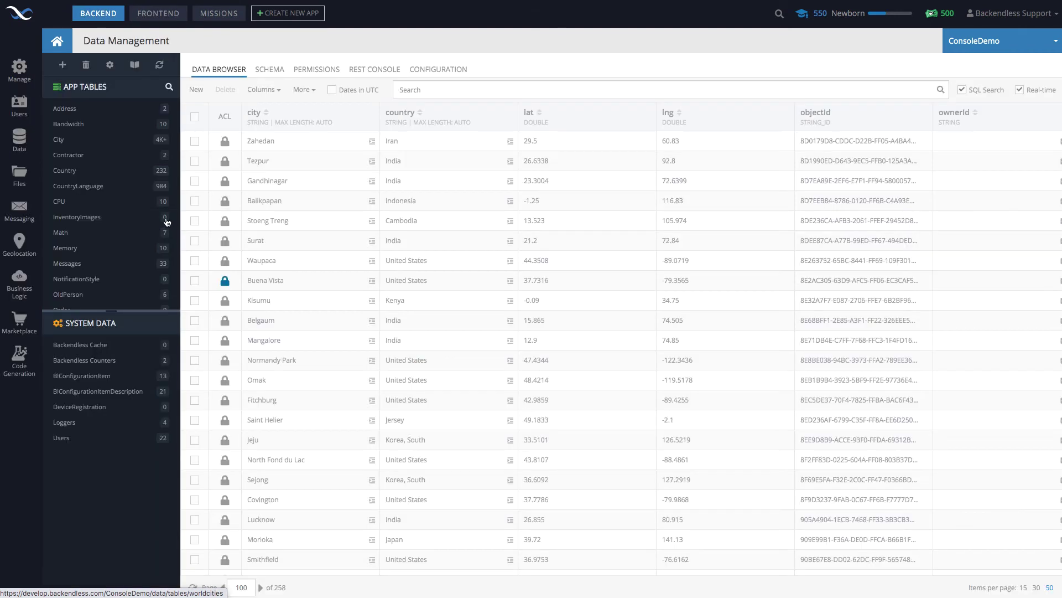
scroll(95, 311, down, 3)
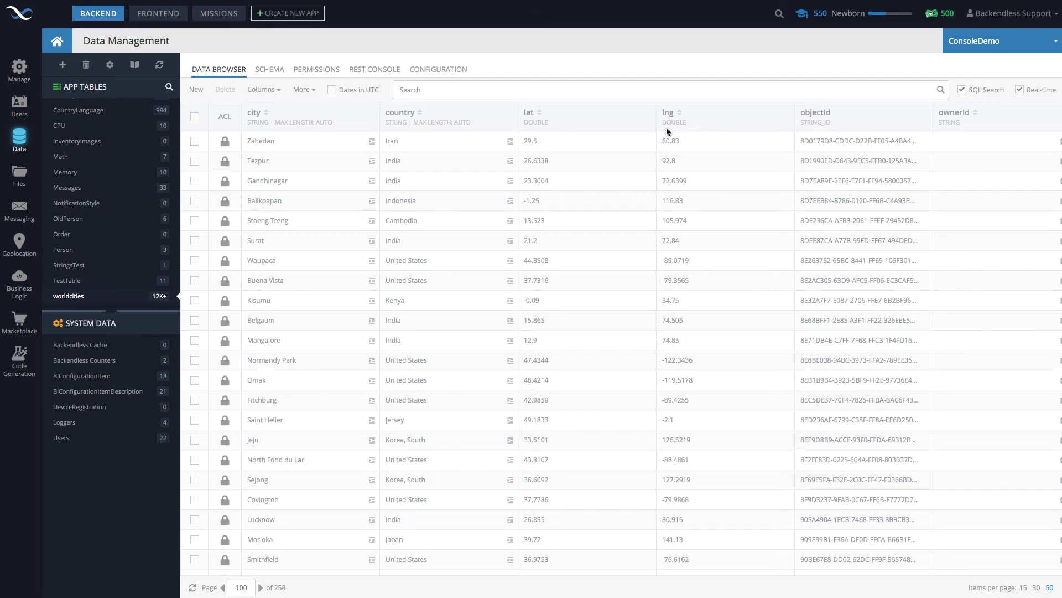
click(158, 13)
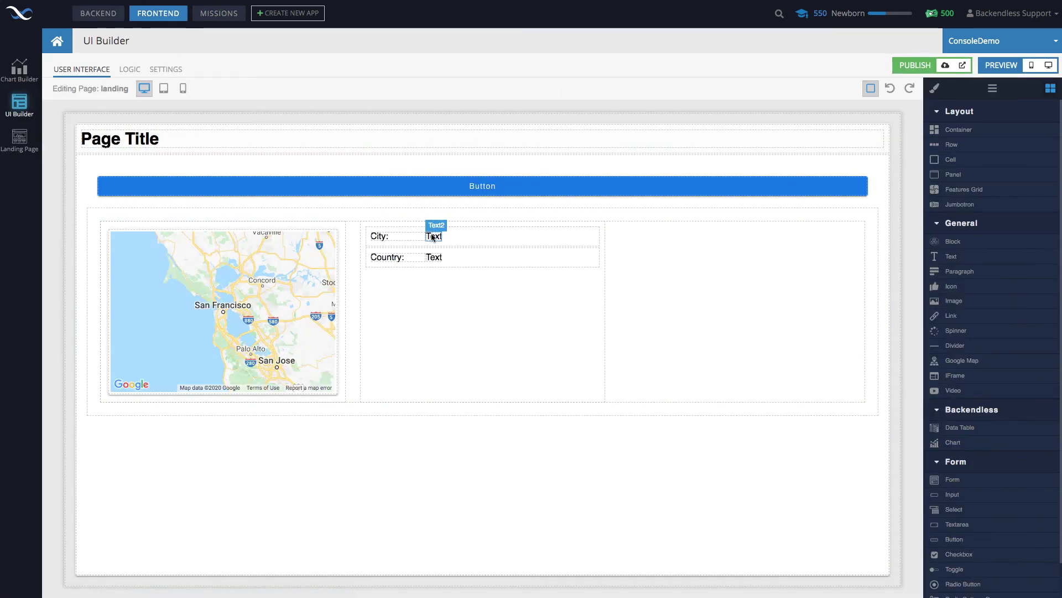
click(434, 237)
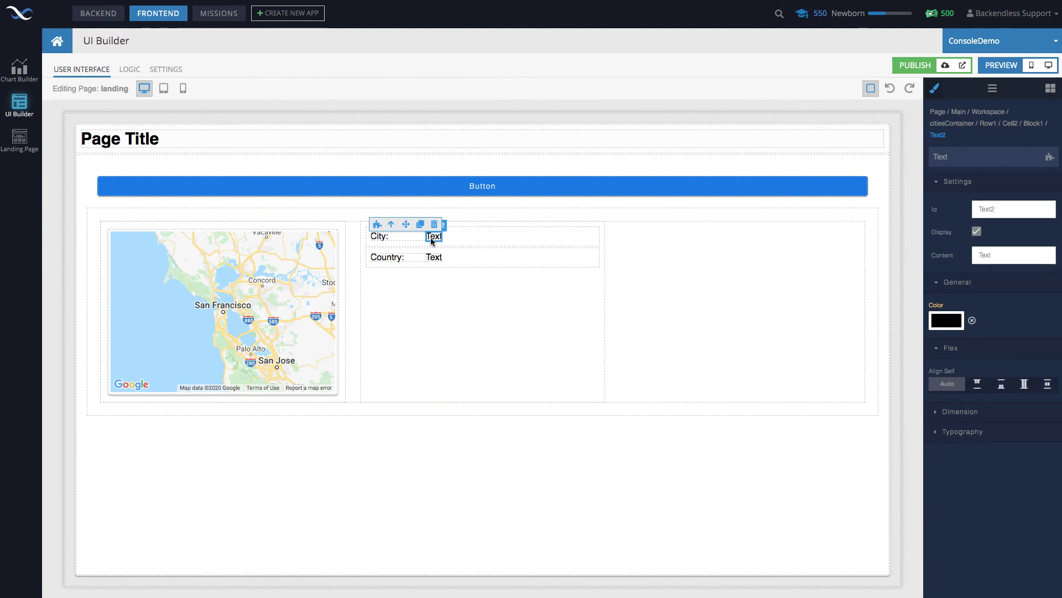
click(377, 225)
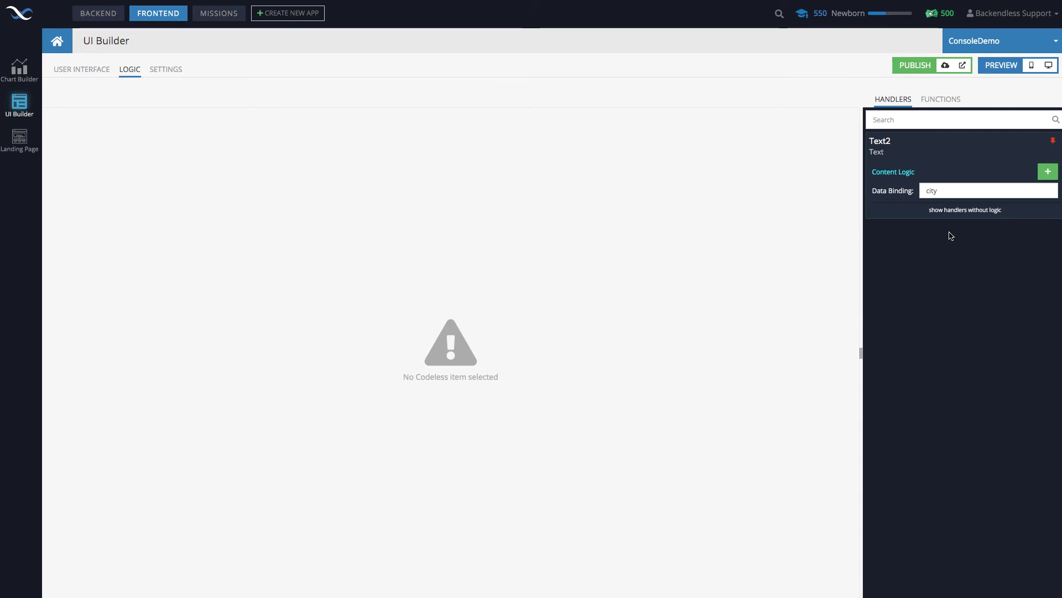
click(92, 72)
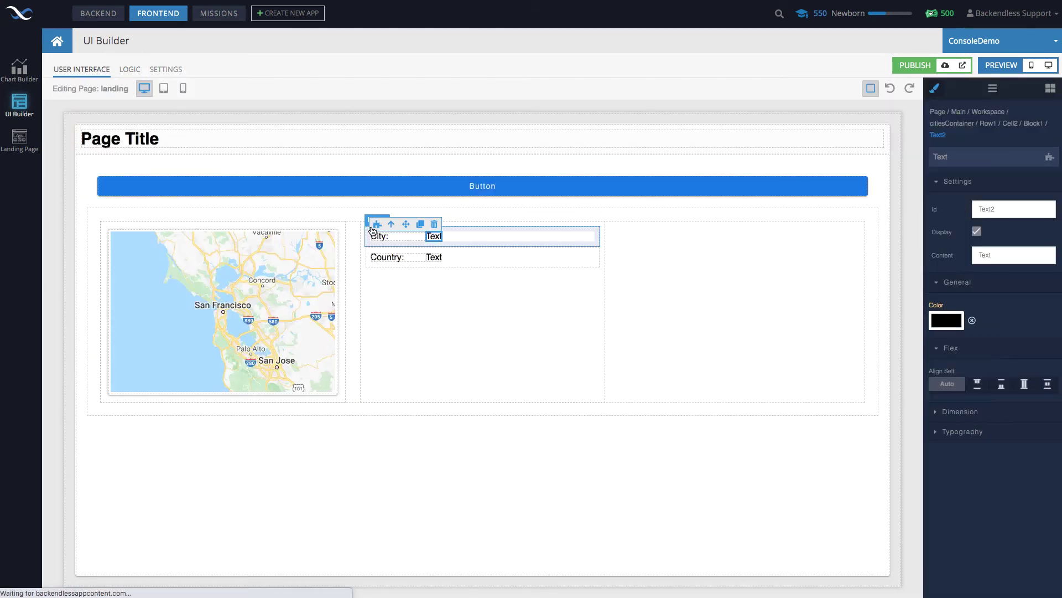
click(712, 322)
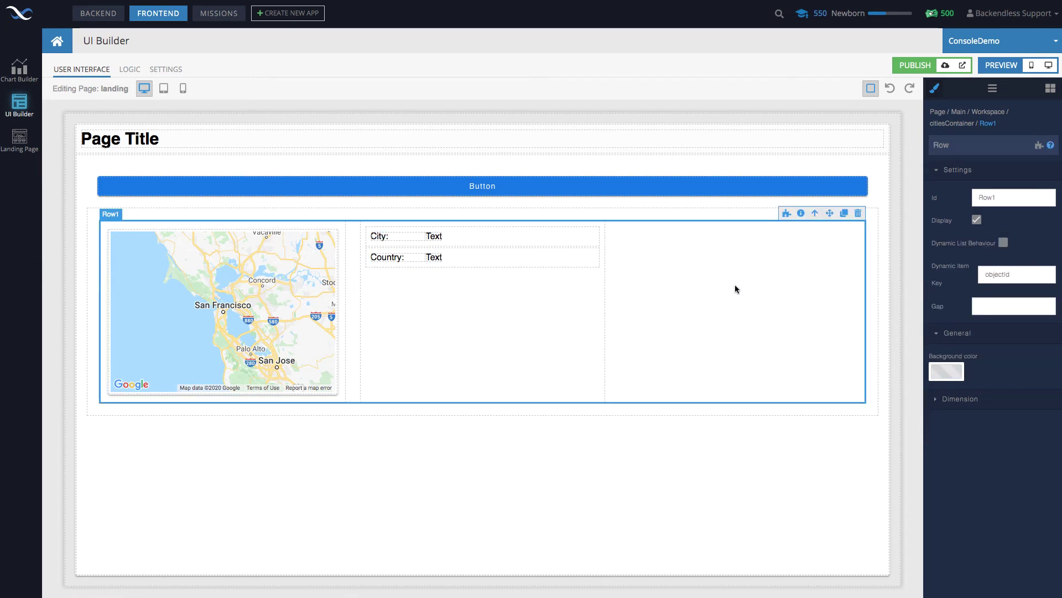
click(670, 215)
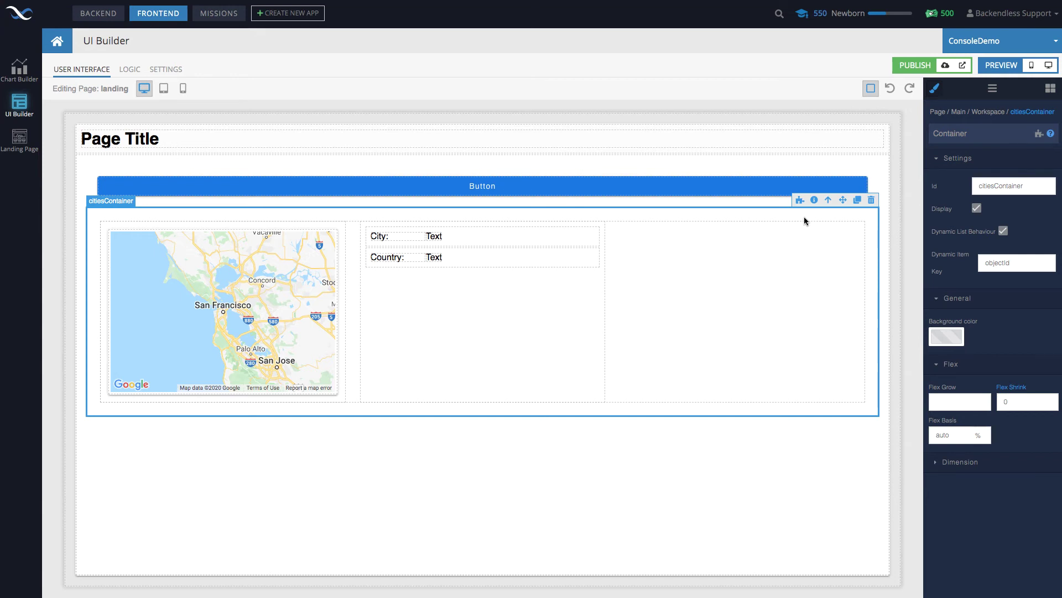
click(769, 248)
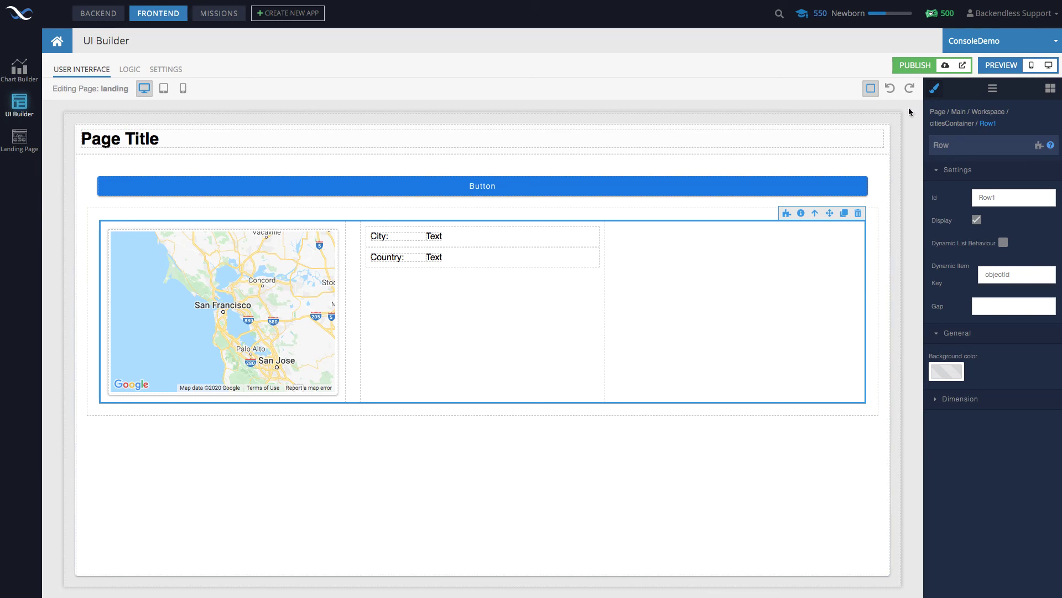
click(1048, 65)
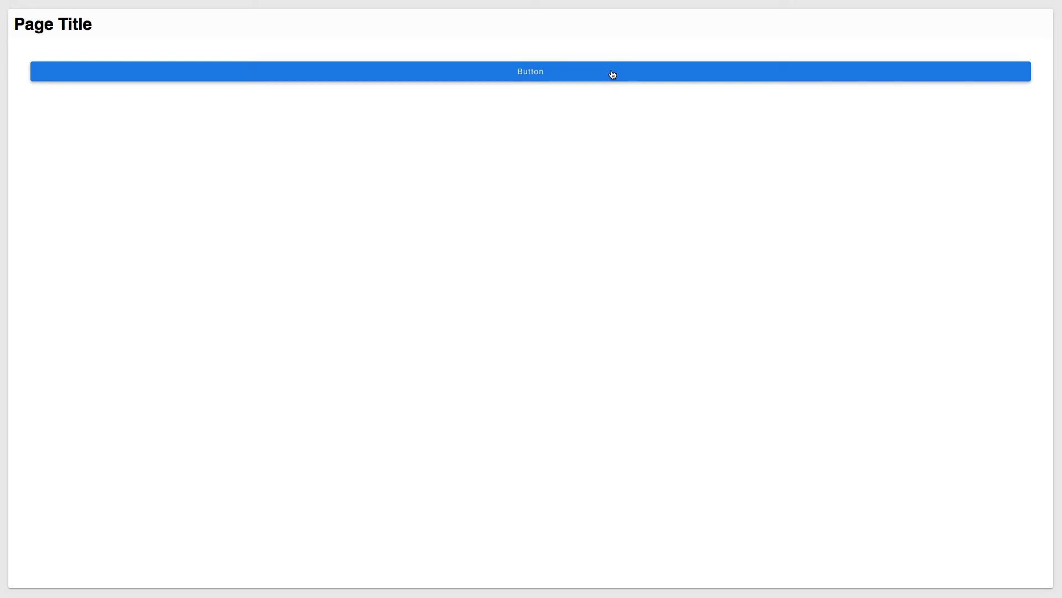
click(611, 74)
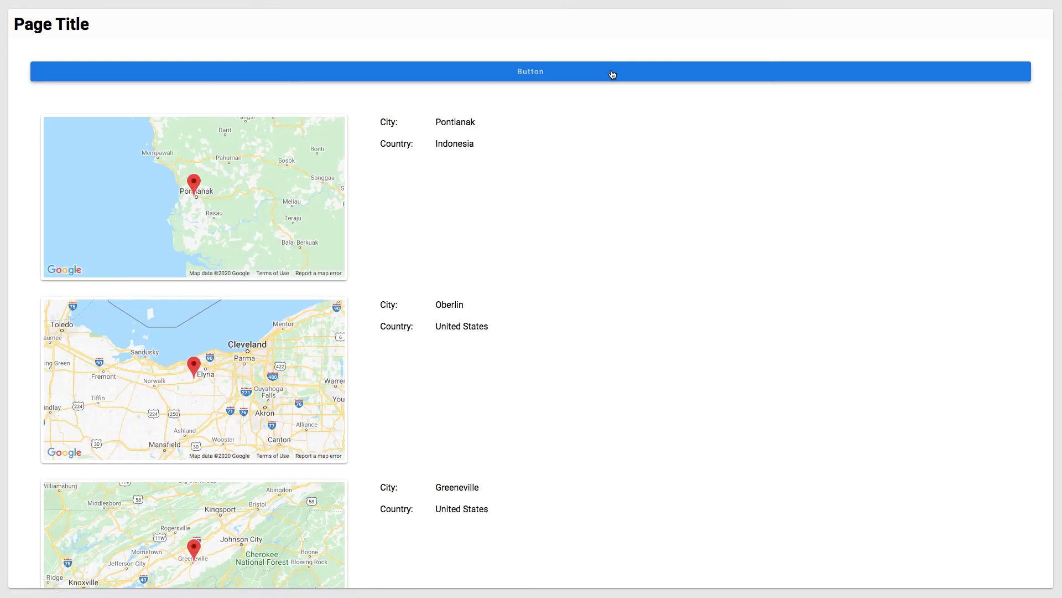
scroll(521, 147, down, 3)
scroll(521, 147, down, 3)
scroll(522, 148, down, 2)
scroll(521, 152, down, 3)
scroll(521, 153, down, 4)
scroll(521, 152, up, 3)
scroll(521, 152, up, 2)
scroll(515, 139, up, 2)
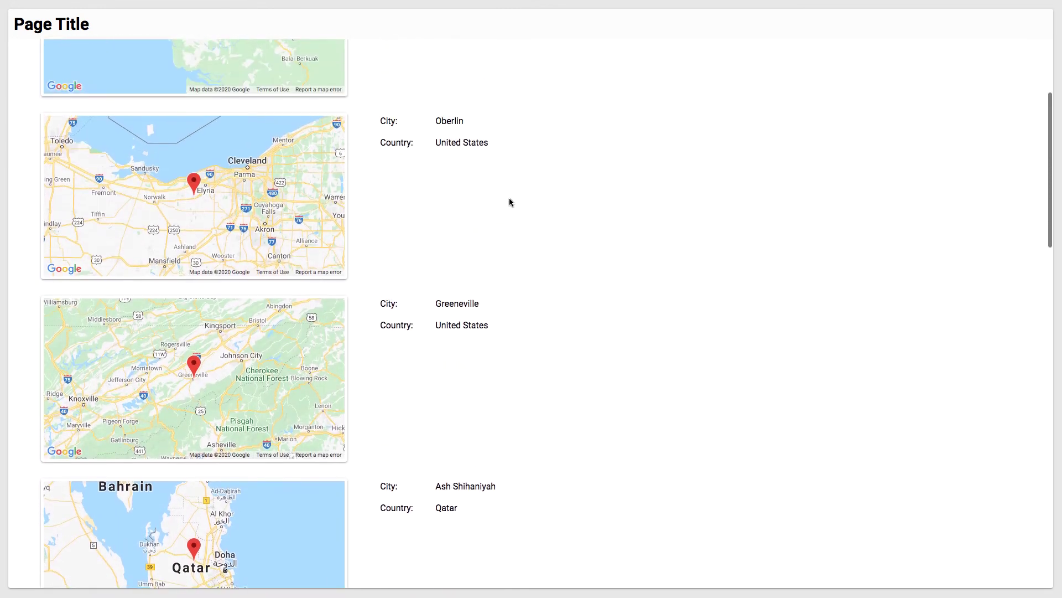
scroll(345, 177, up, 1)
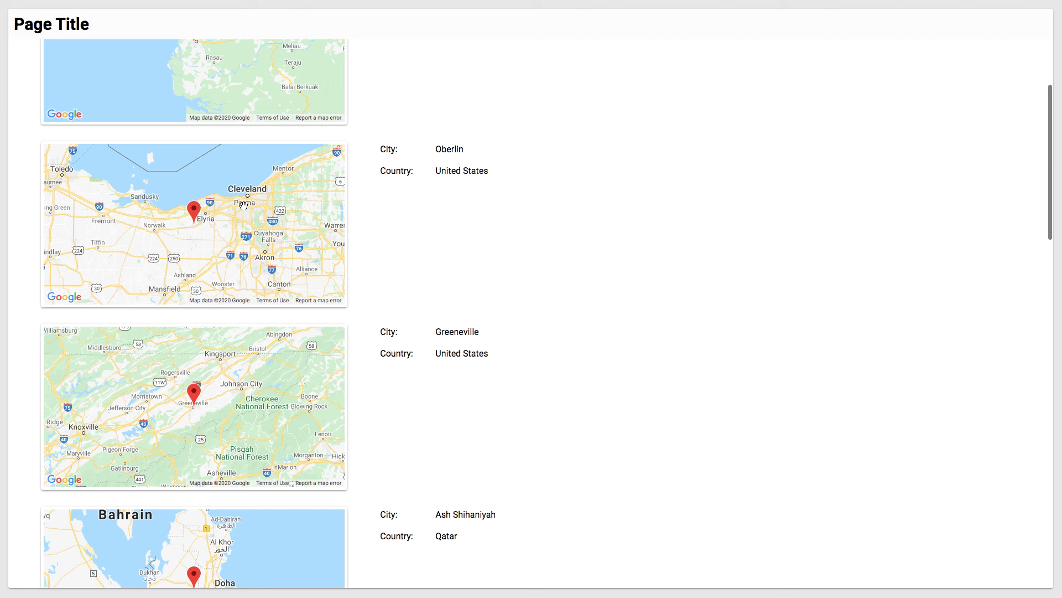
scroll(379, 271, down, 3)
scroll(379, 274, down, 3)
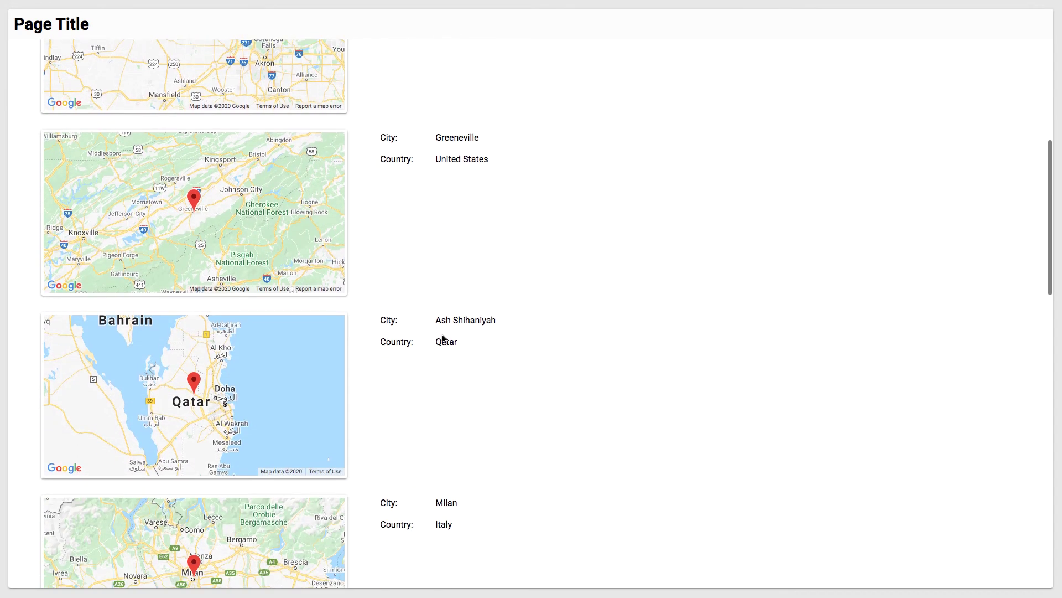
scroll(481, 341, down, 1)
scroll(431, 299, down, 1)
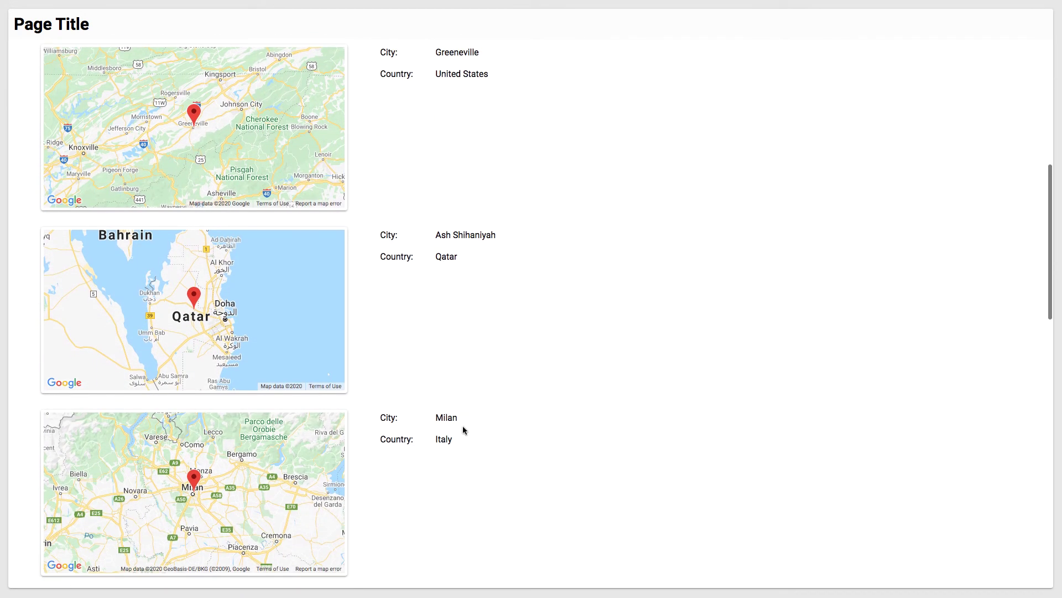
scroll(462, 430, down, 1)
scroll(245, 407, down, 2)
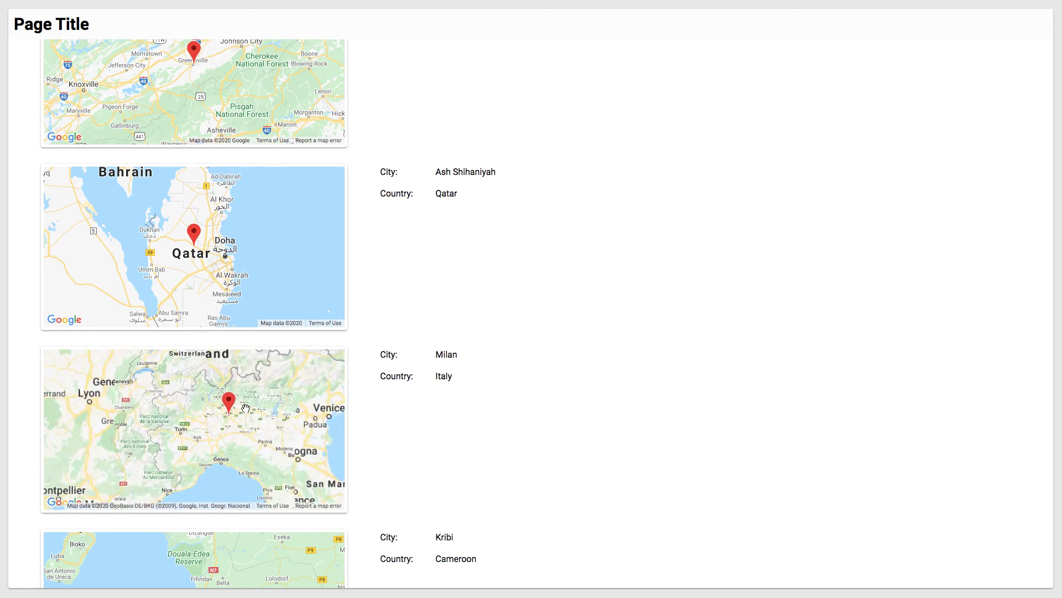
scroll(481, 232, up, 2)
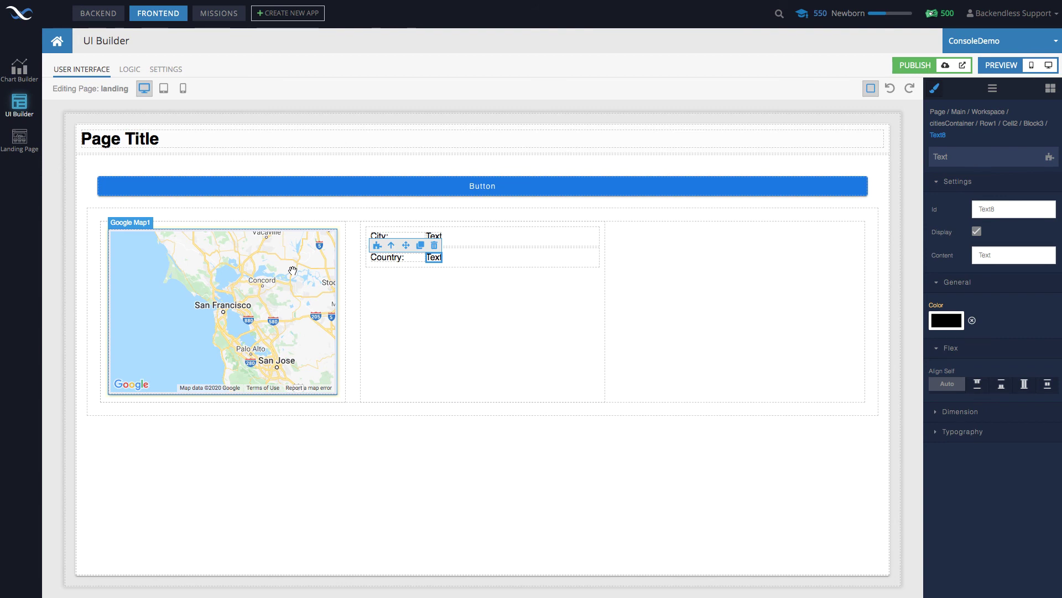
- Show Google Map1's Map Center Logic, which returns Row1 Data
click(292, 272)
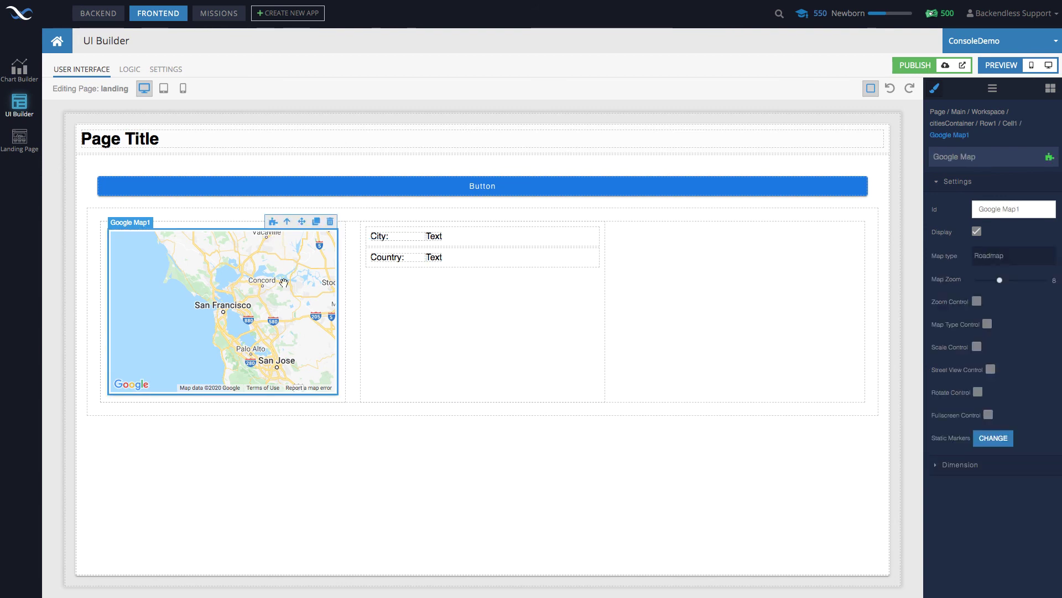
click(273, 223)
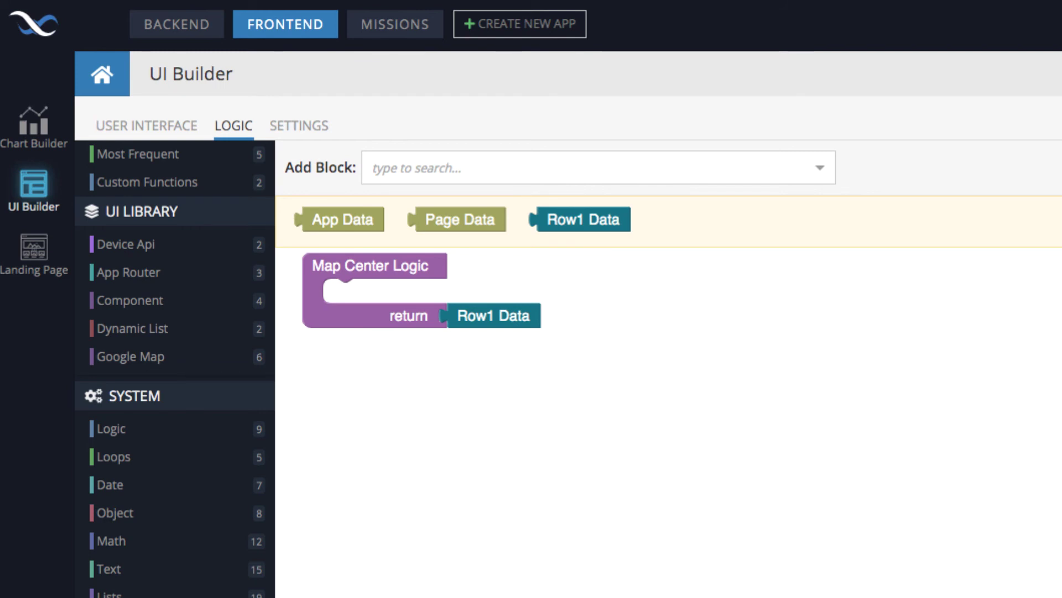
scroll(672, 526, up, 2)
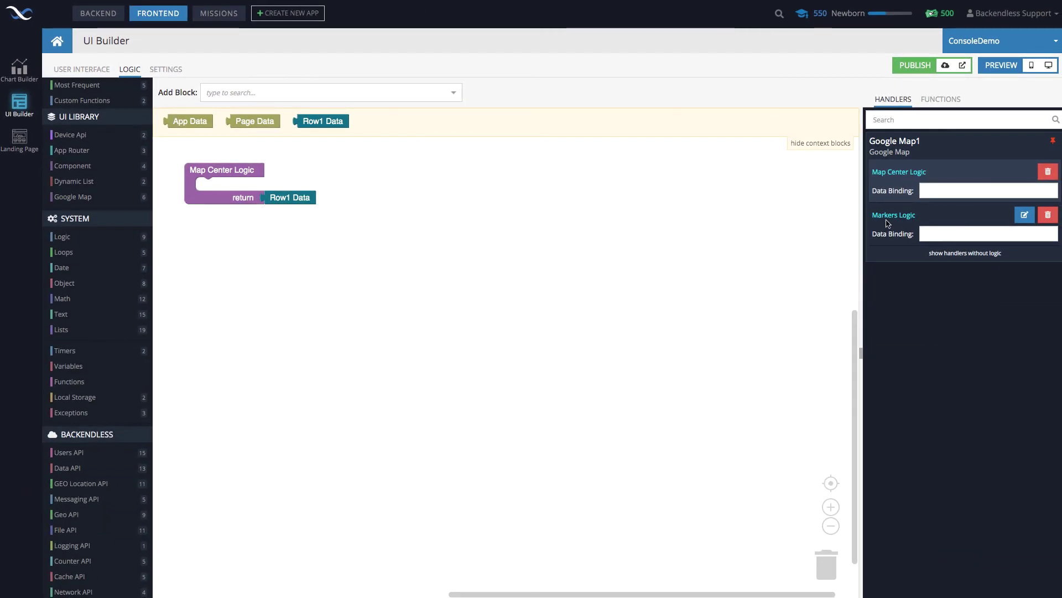
- Show the map's Markers Logic, which returns a list created with Row1 Data
click(1024, 215)
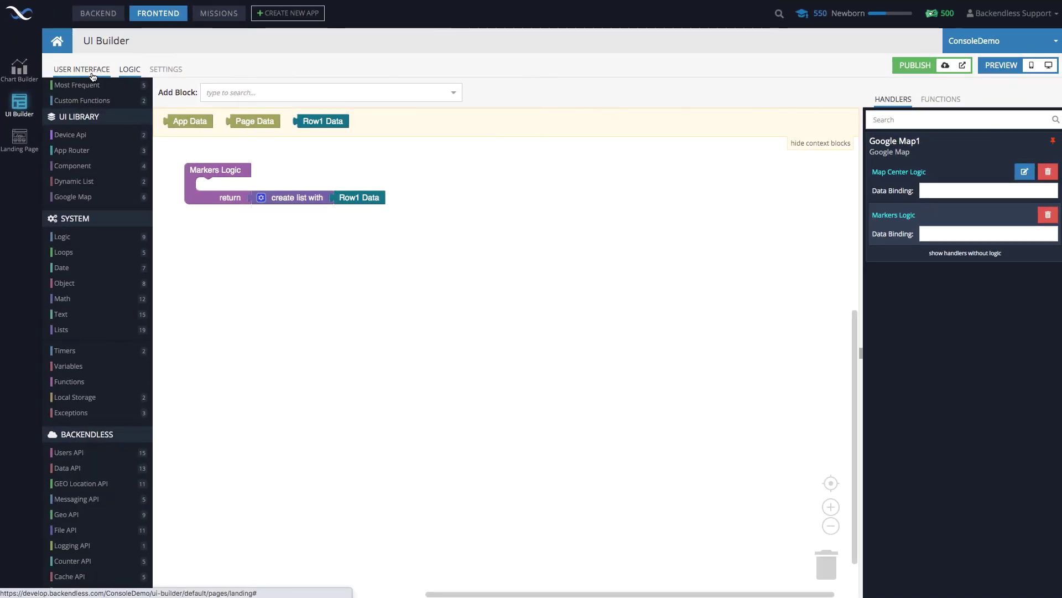
- Return to the page layout and select Button1 to show its properties
click(92, 74)
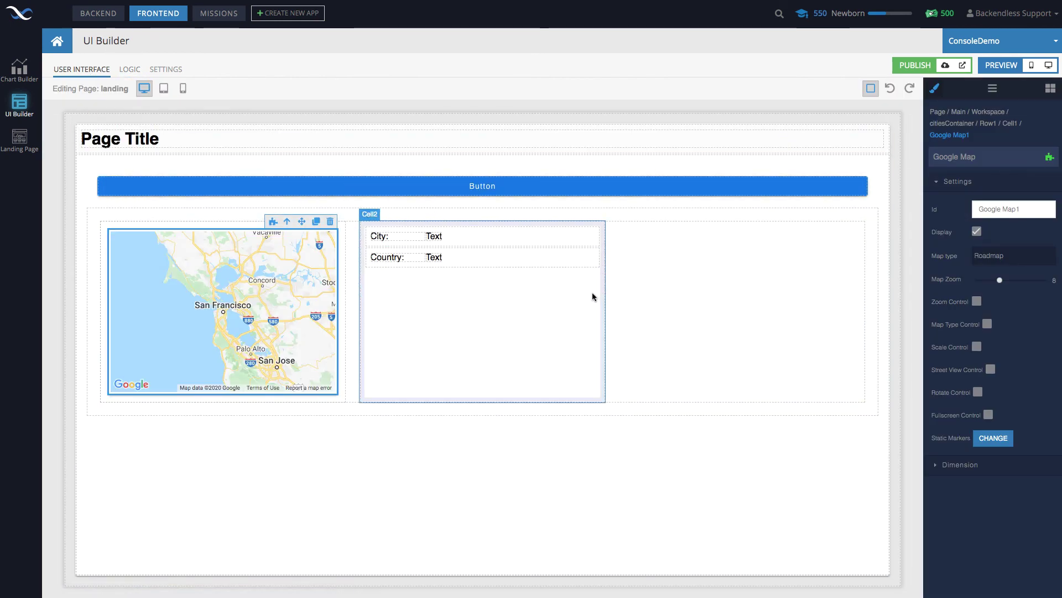
click(615, 188)
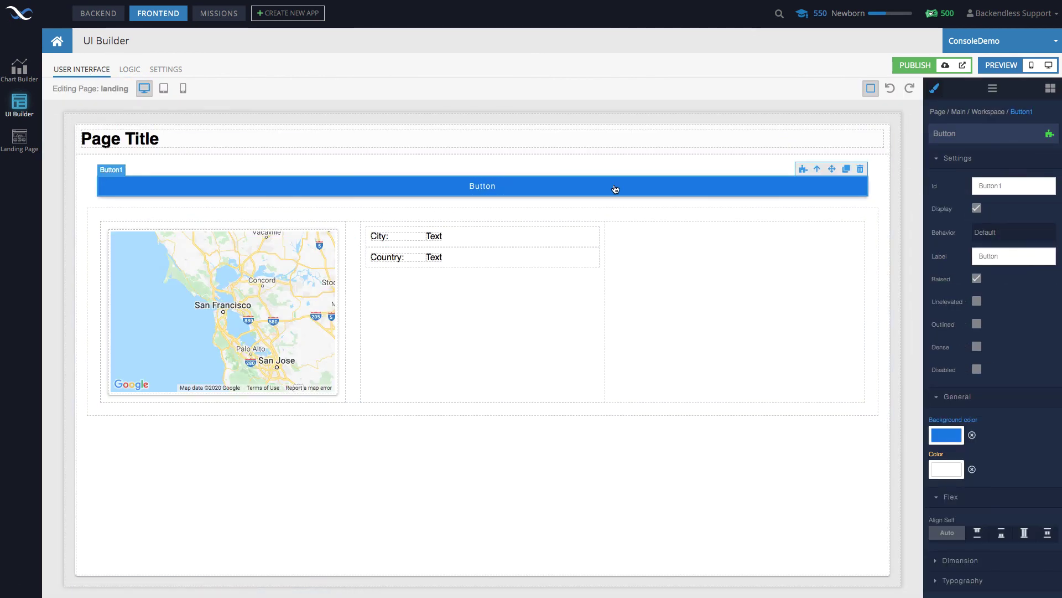